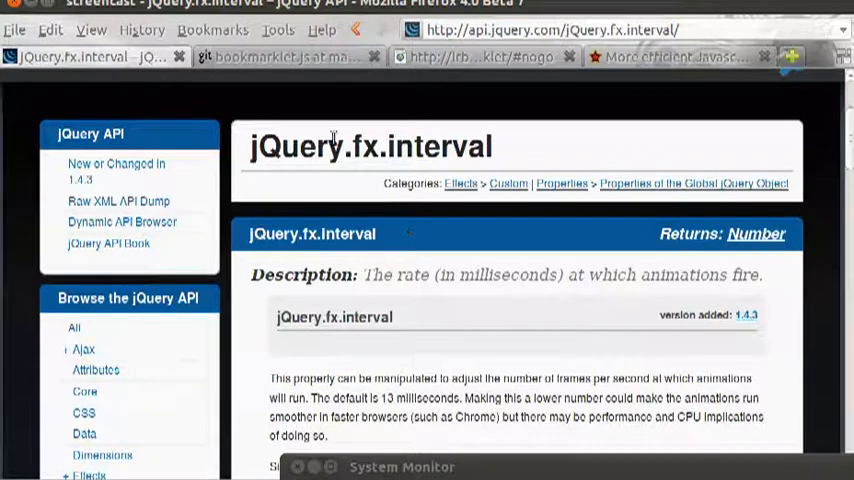
- Switch to the bookmarklet.js GitHub tab for jquery-interval-bookmarklet
{"action": "left_click", "coordinate": [310, 58]}
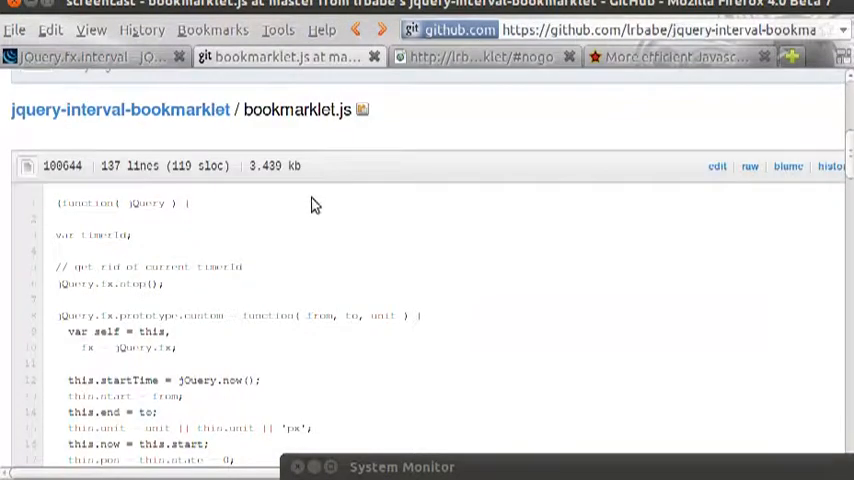
{"action": "scroll", "coordinate": [308, 222], "scroll_direction": "up", "scroll_amount": 2}
{"action": "scroll", "coordinate": [305, 238], "scroll_direction": "up", "scroll_amount": 5}
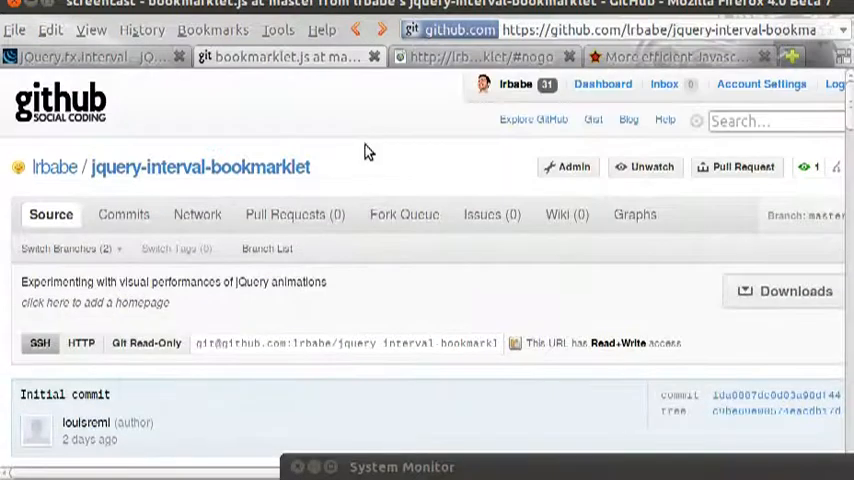
- Switch to the drops demo, start spawning drops and position System Monitor to watch CPU history
{"action": "left_click", "coordinate": [437, 62]}
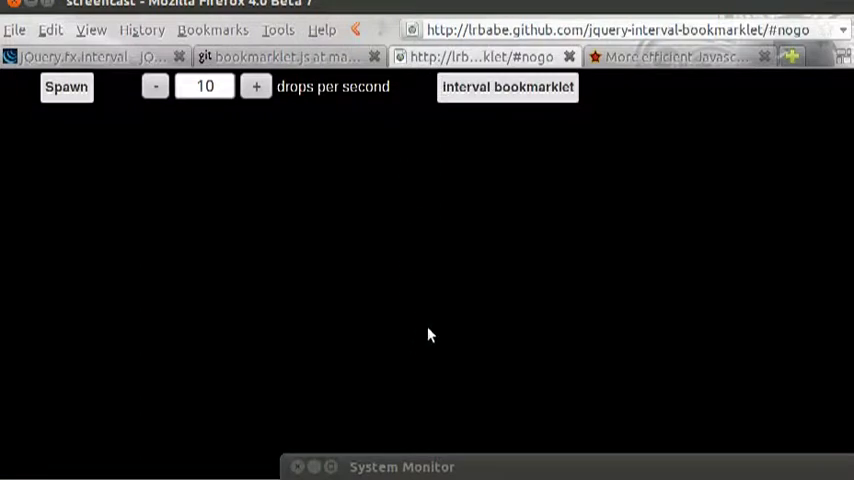
{"action": "left_click_drag", "start_coordinate": [638, 470], "coordinate": [635, 329]}
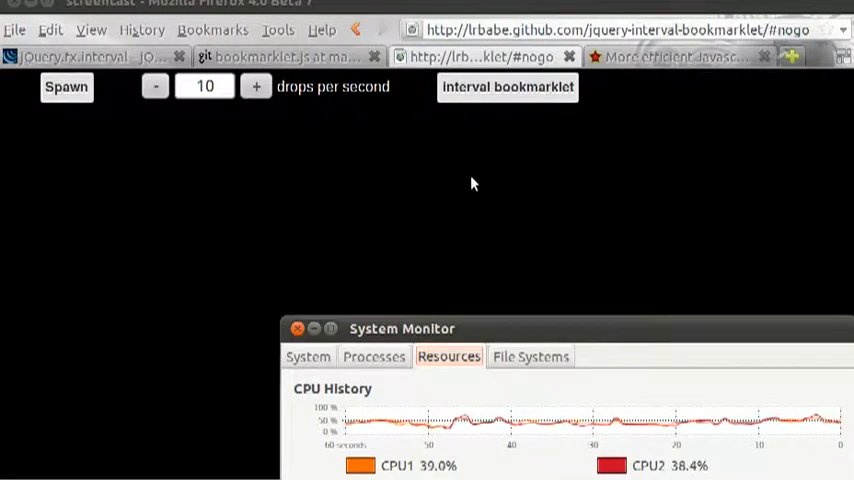
{"action": "left_click", "coordinate": [67, 87]}
{"action": "left_click_drag", "start_coordinate": [695, 340], "coordinate": [689, 465]}
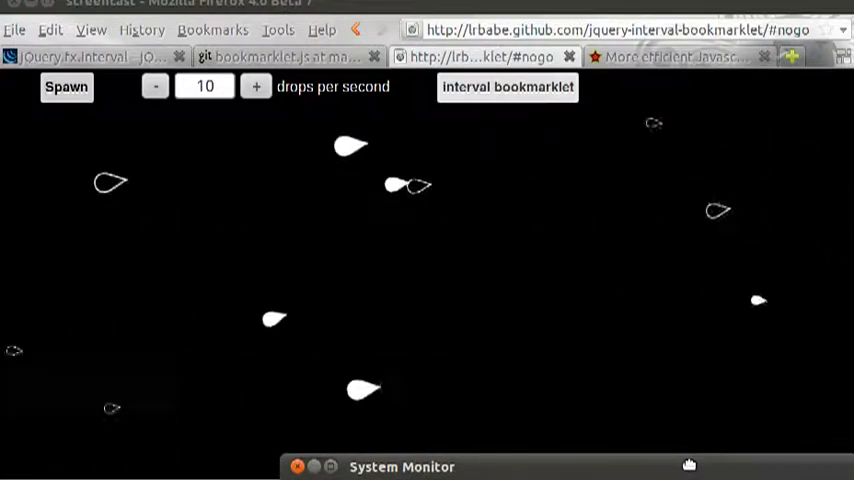
{"action": "mouse_move", "coordinate": [689, 465]}
{"action": "left_mouse_down"}
{"action": "mouse_move", "coordinate": [687, 313]}
{"action": "mouse_move", "coordinate": [684, 325]}
{"action": "left_mouse_up"}
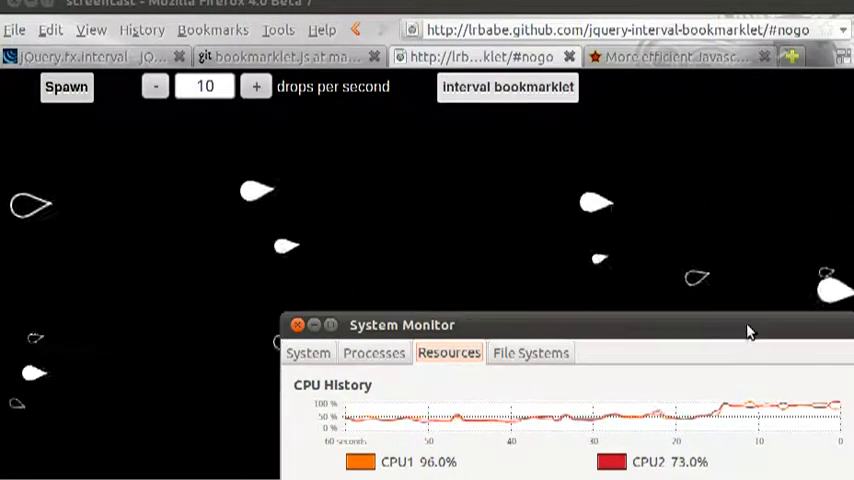
{"action": "left_click_drag", "start_coordinate": [750, 328], "coordinate": [760, 470]}
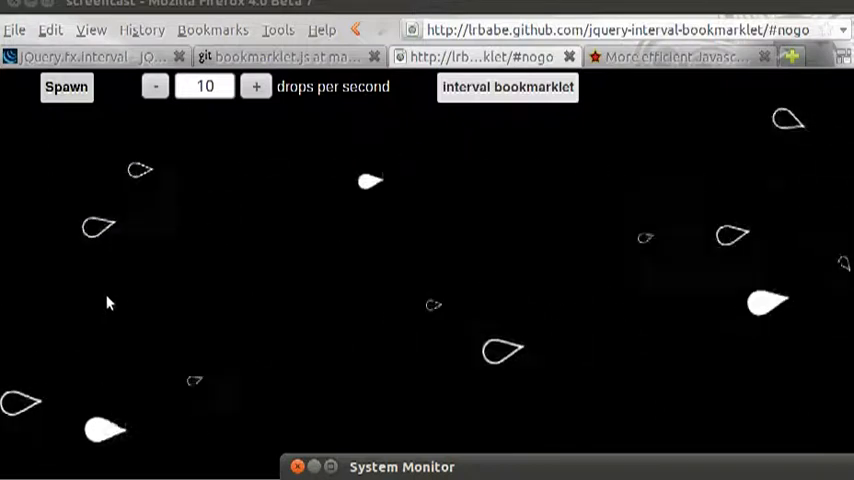
- Raise the drop rate to 30 per second, then reload the page to clear the drops
{"action": "left_click", "coordinate": [258, 88]}
{"action": "left_click", "coordinate": [258, 88]}
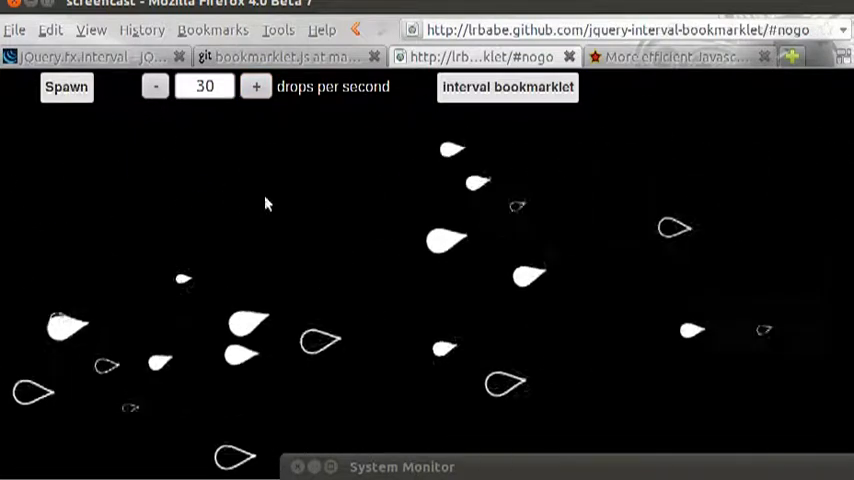
{"action": "key", "text": "F5"}
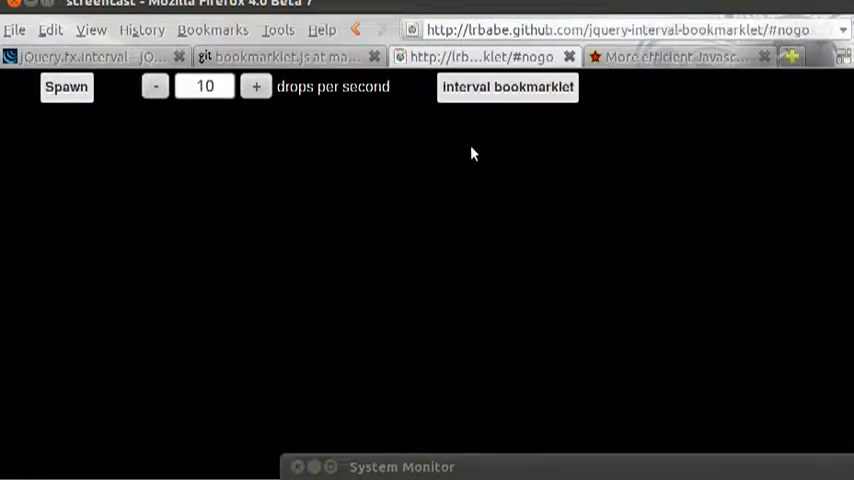
- Launch the interval panel and try intervals 14 and 10 before returning to 13 (77 fps theoretical)
{"action": "left_click", "coordinate": [483, 90]}
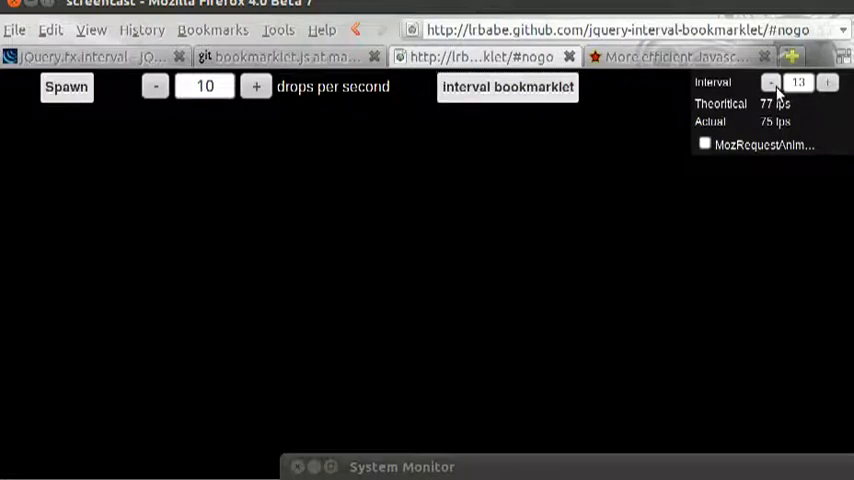
{"action": "left_click", "coordinate": [828, 86]}
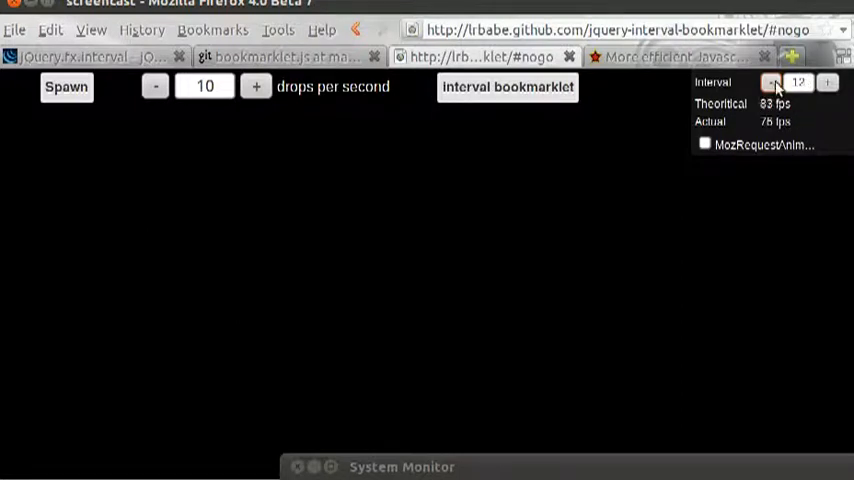
{"action": "left_click", "coordinate": [773, 84]}
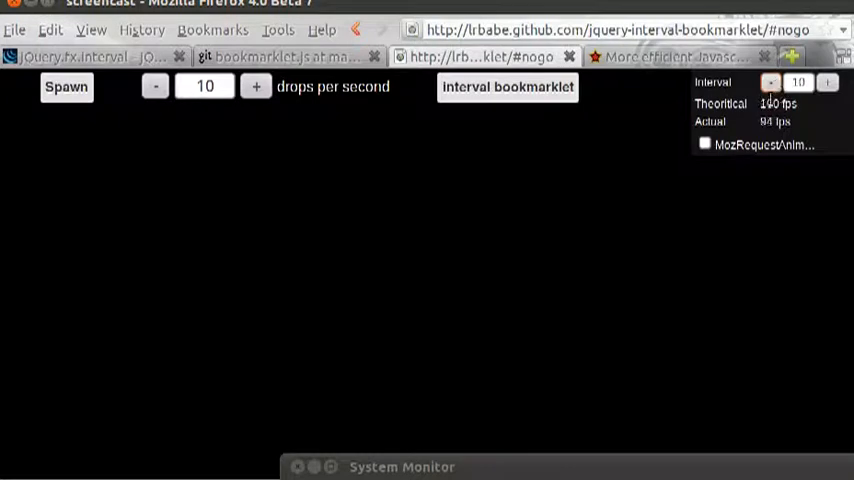
{"action": "double_click", "coordinate": [827, 84]}
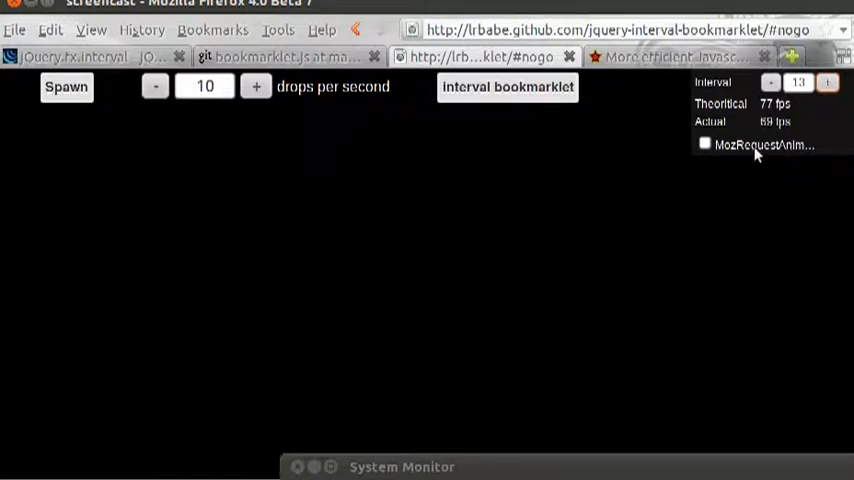
- Spawn drops at 30 per second and bring System Monitor up to check CPU
{"action": "left_click", "coordinate": [66, 87]}
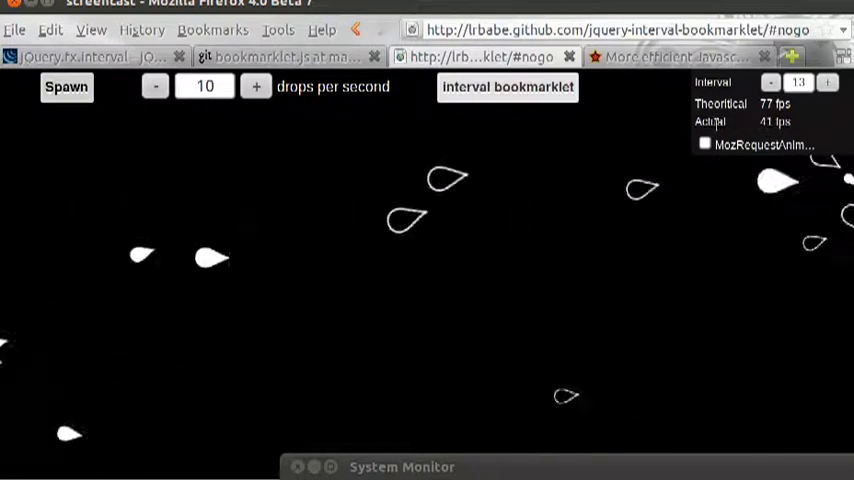
{"action": "left_click", "coordinate": [258, 88]}
{"action": "left_click", "coordinate": [258, 88]}
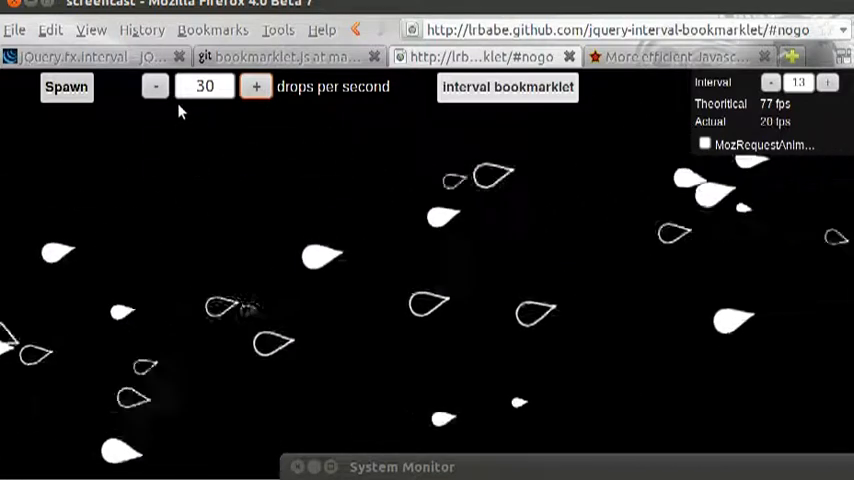
{"action": "mouse_move", "coordinate": [713, 467]}
{"action": "left_mouse_down"}
{"action": "mouse_move", "coordinate": [693, 374]}
{"action": "mouse_move", "coordinate": [705, 334]}
{"action": "mouse_move", "coordinate": [724, 472]}
{"action": "left_mouse_up"}
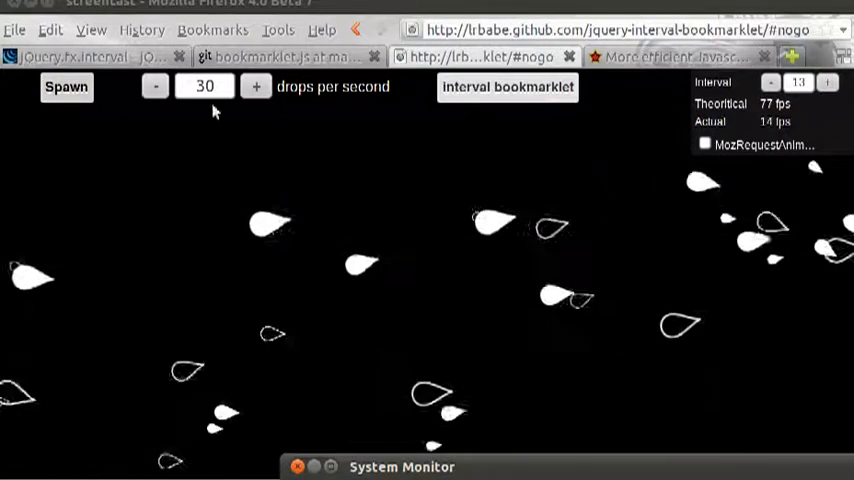
- Drop the rate back to 10 per second and try interval 200 before restoring 13
{"action": "left_click", "coordinate": [155, 86]}
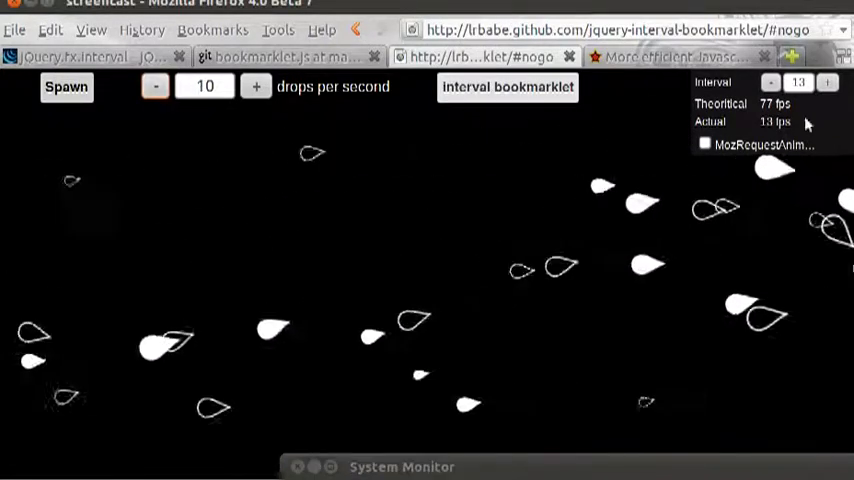
{"action": "left_click", "coordinate": [800, 83]}
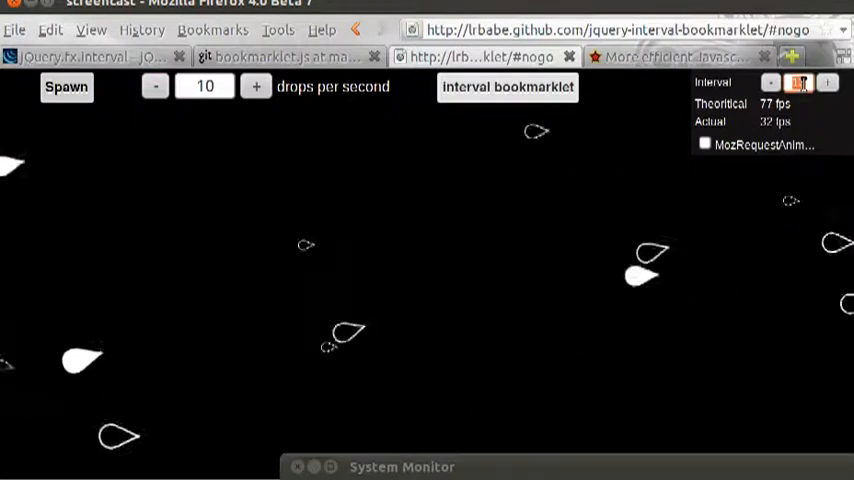
{"action": "type", "text": "20"}
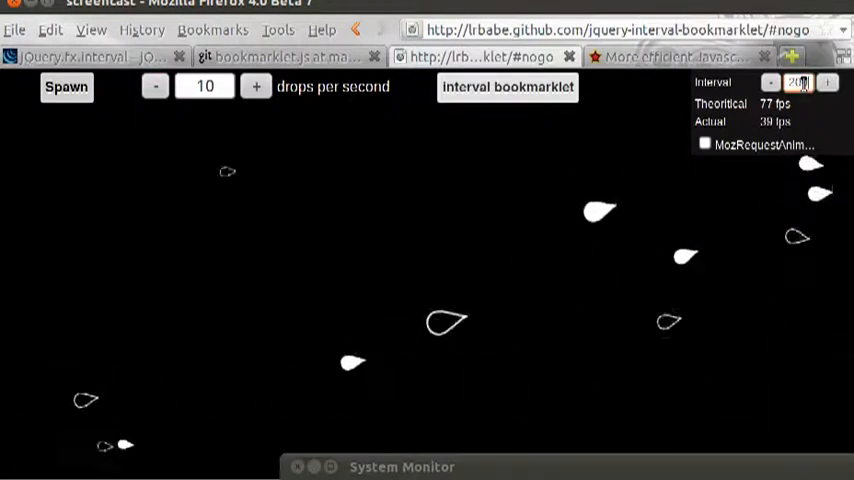
{"action": "type", "text": "0"}
{"action": "key", "text": "Return"}
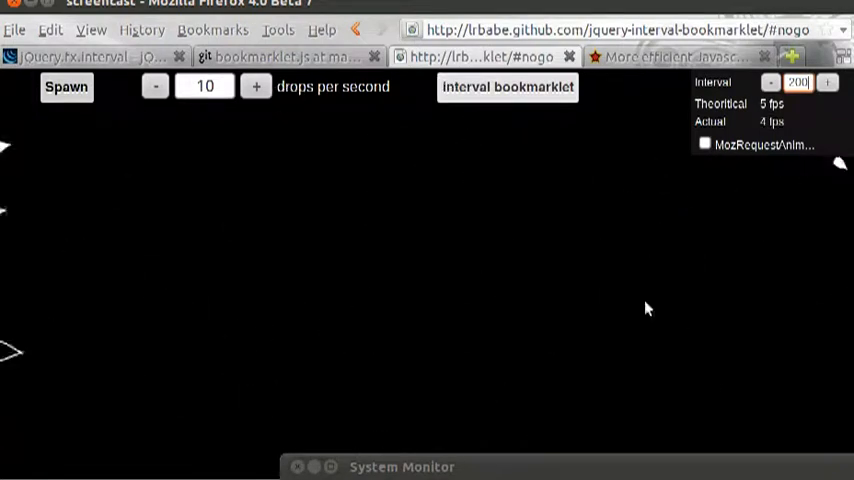
{"action": "double_click", "coordinate": [797, 82]}
{"action": "type", "text": "13"}
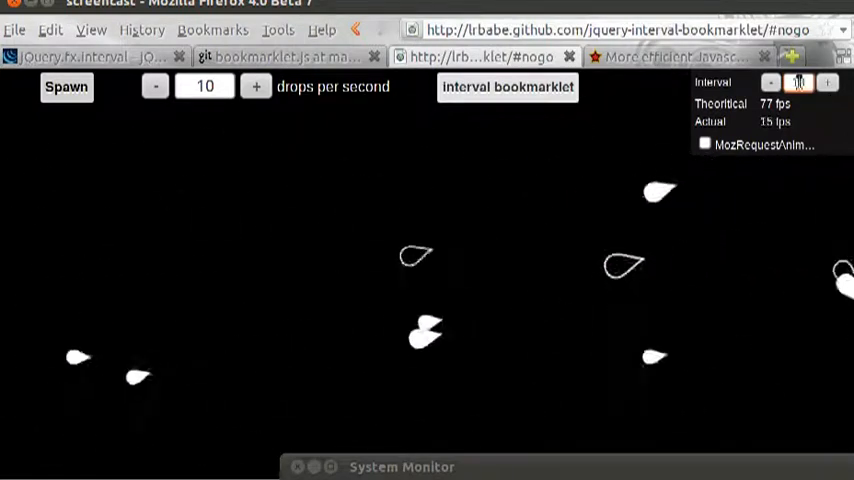
- Step the interval down to 7 and back up to 13 with the panel buttons
{"action": "left_click", "coordinate": [770, 84]}
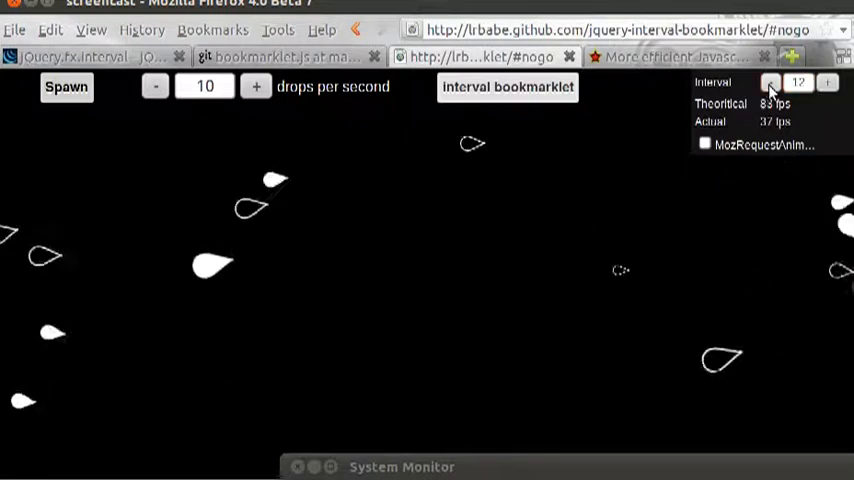
{"action": "left_click", "coordinate": [772, 86]}
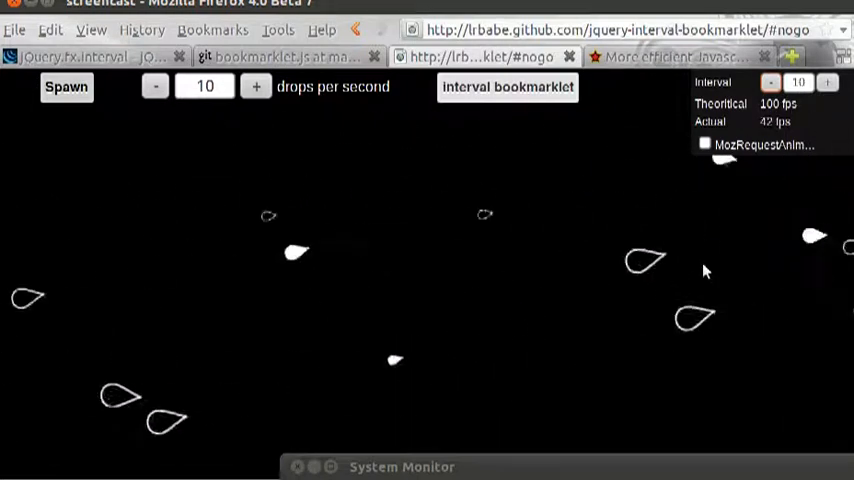
{"action": "left_click", "coordinate": [773, 85]}
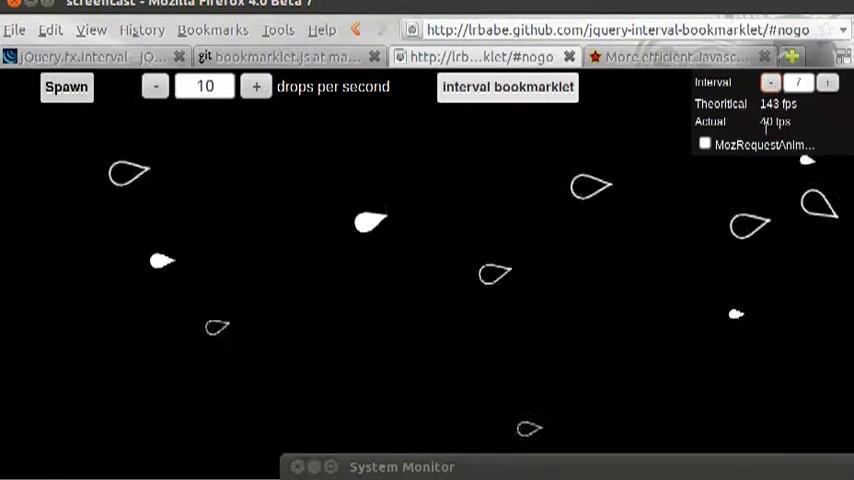
{"action": "left_click", "coordinate": [829, 87]}
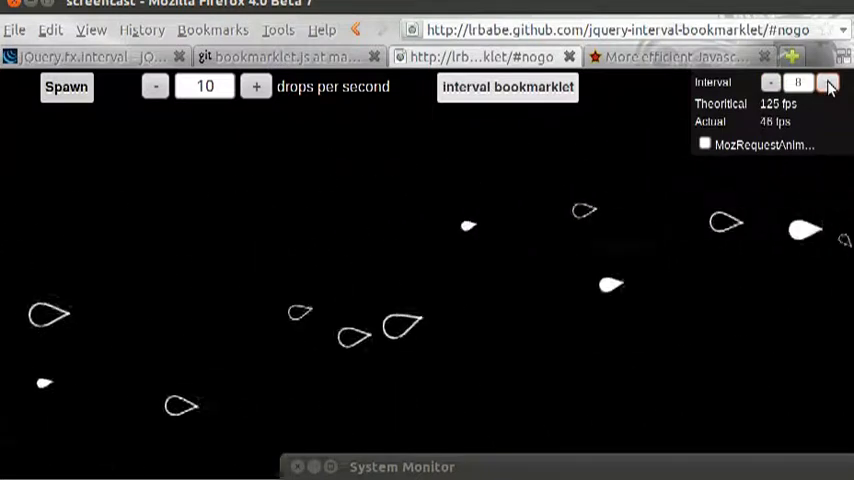
{"action": "left_click", "coordinate": [829, 87]}
{"action": "left_click", "coordinate": [829, 87]}
{"action": "left_click", "coordinate": [829, 85]}
{"action": "left_click", "coordinate": [829, 85]}
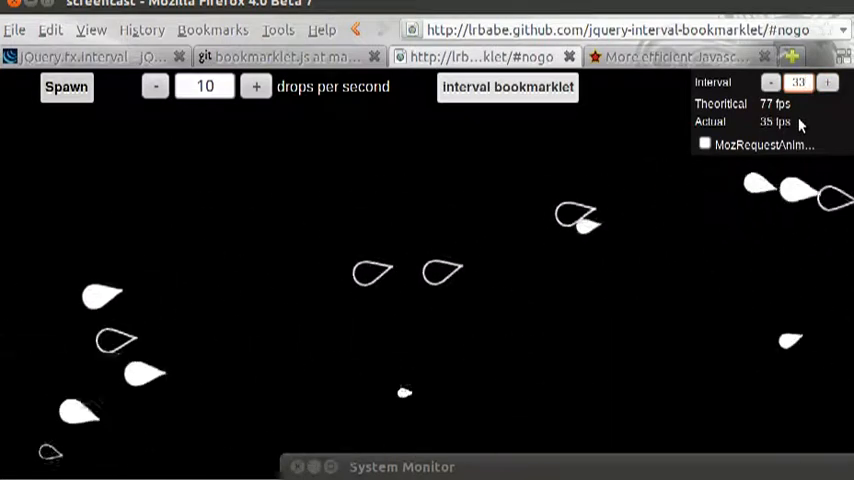
- Apply interval 33, raise drops to 30 per second, then set the interval back to 13
{"action": "key", "text": "Return"}
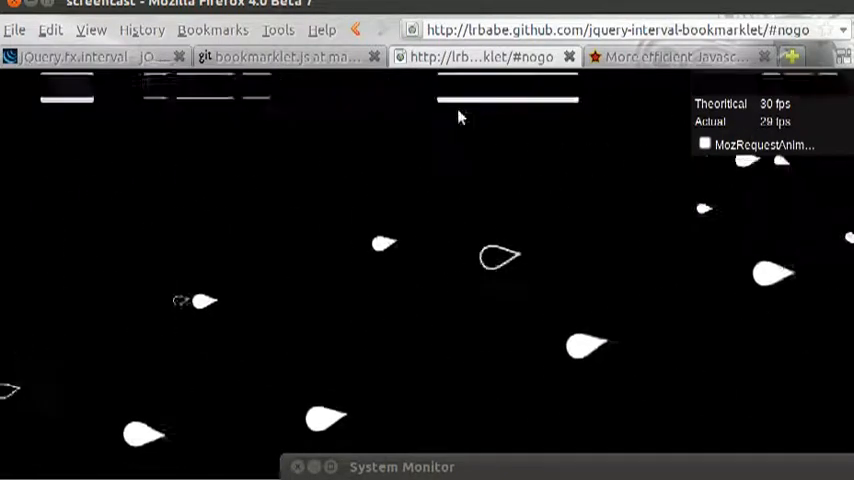
{"action": "left_click", "coordinate": [257, 87]}
{"action": "left_click", "coordinate": [257, 87]}
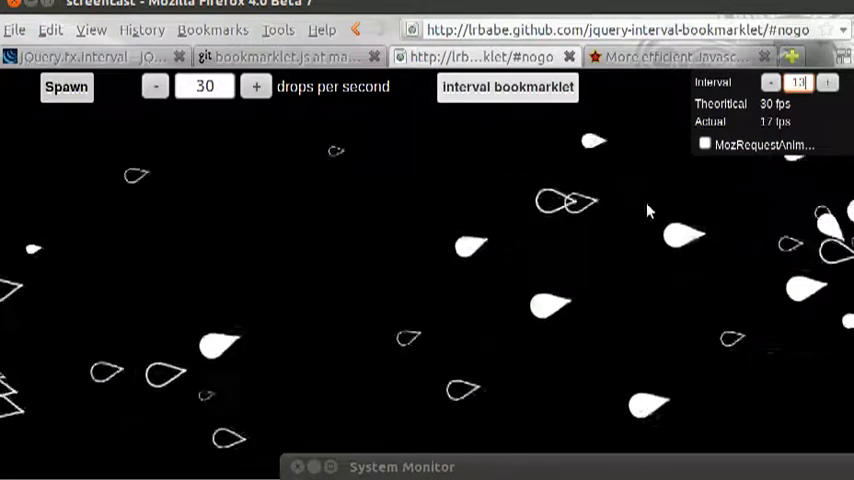
{"action": "key", "text": "Return"}
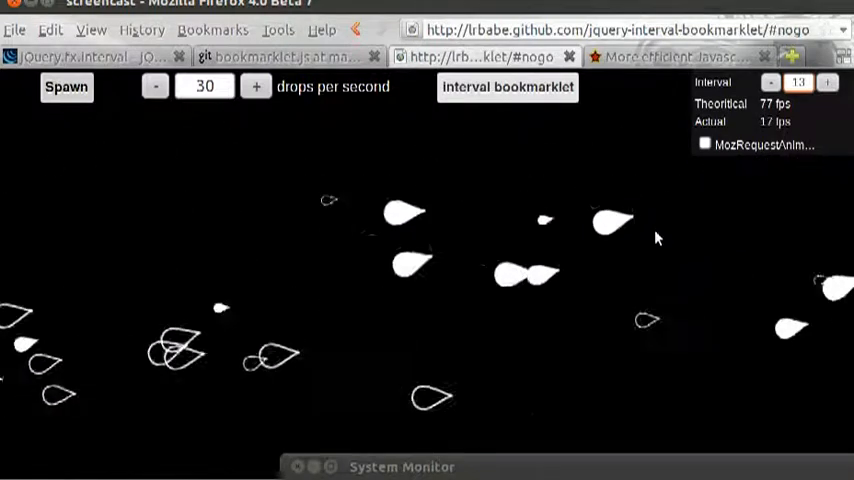
{"action": "scroll", "coordinate": [660, 265], "scroll_direction": "down", "scroll_amount": 1}
{"action": "scroll", "coordinate": [727, 250], "scroll_direction": "up", "scroll_amount": 1}
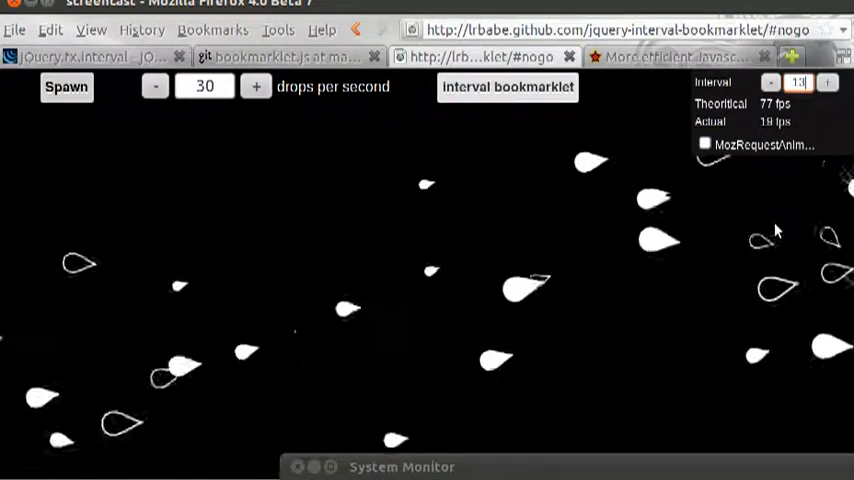
- Cut the drop rate to 6 per second and reveal System Monitor's CPU history graph
{"action": "left_click", "coordinate": [155, 88]}
{"action": "left_click", "coordinate": [200, 87]}
{"action": "double_click", "coordinate": [203, 87]}
{"action": "type", "text": "6"}
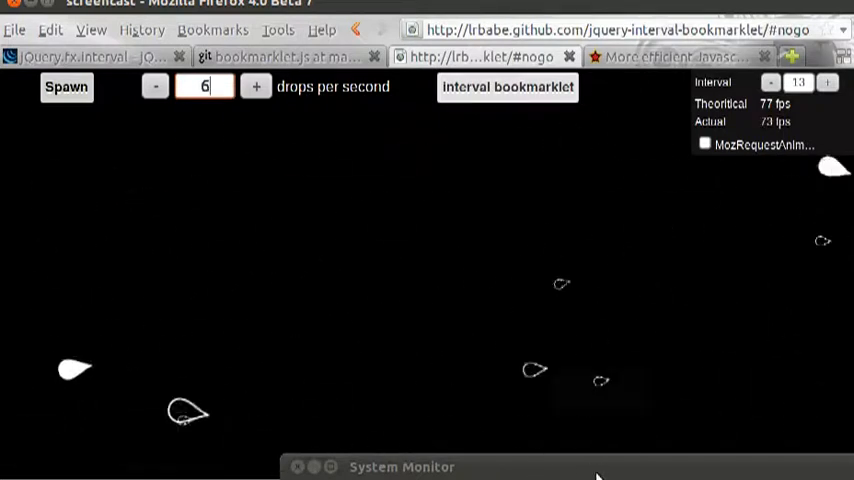
{"action": "mouse_move", "coordinate": [597, 467]}
{"action": "left_mouse_down"}
{"action": "mouse_move", "coordinate": [582, 373]}
{"action": "mouse_move", "coordinate": [600, 335]}
{"action": "left_mouse_up"}
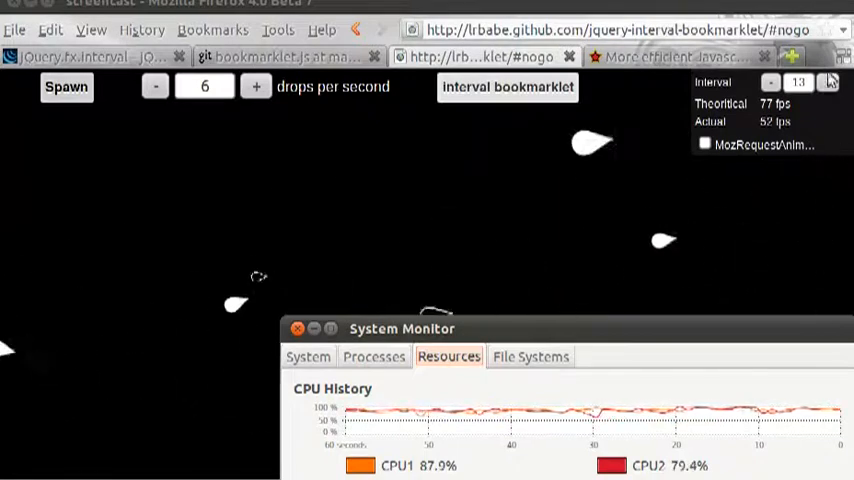
- Set the interval to 33, close System Monitor and reload the drops demo page
{"action": "left_click", "coordinate": [798, 82]}
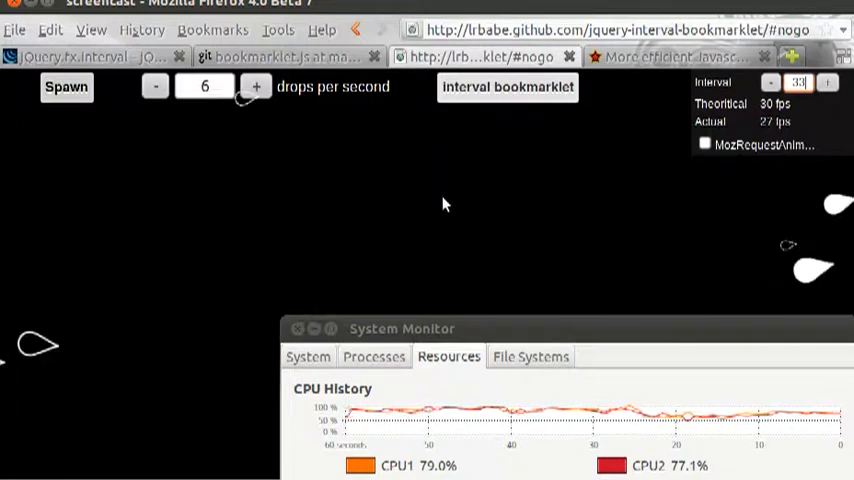
{"action": "left_click_drag", "start_coordinate": [782, 330], "coordinate": [353, 333]}
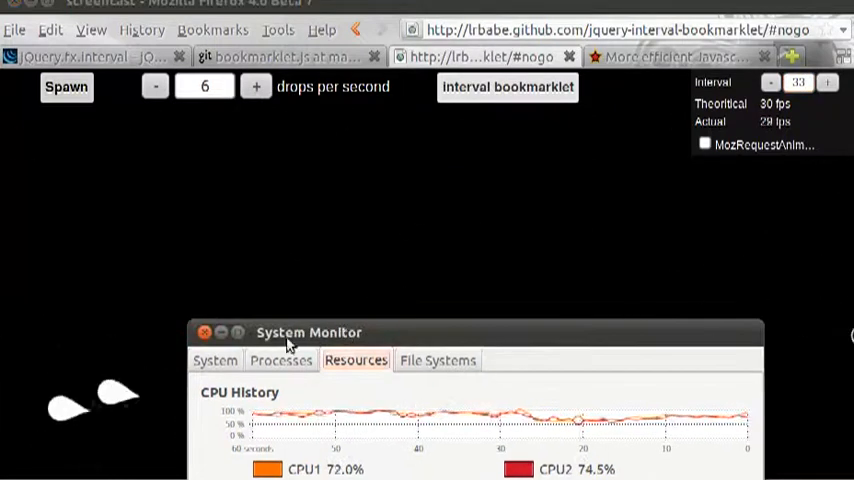
{"action": "left_click", "coordinate": [225, 332]}
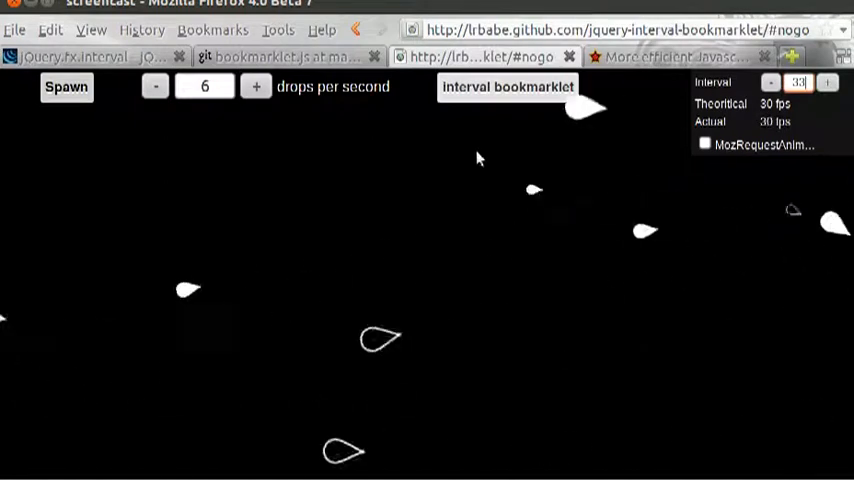
{"action": "key", "text": "F5"}
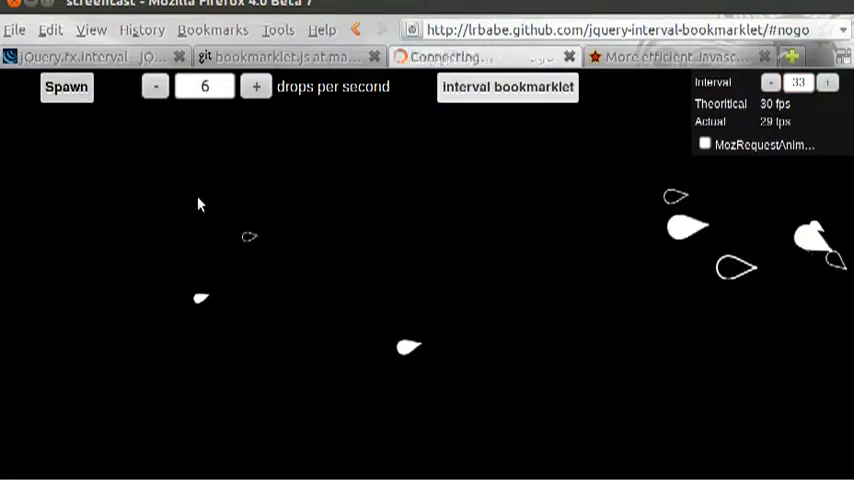
- Relaunch the interval panel on the reloaded demo, reading 13 and about 77 fps
{"action": "left_click", "coordinate": [508, 86]}
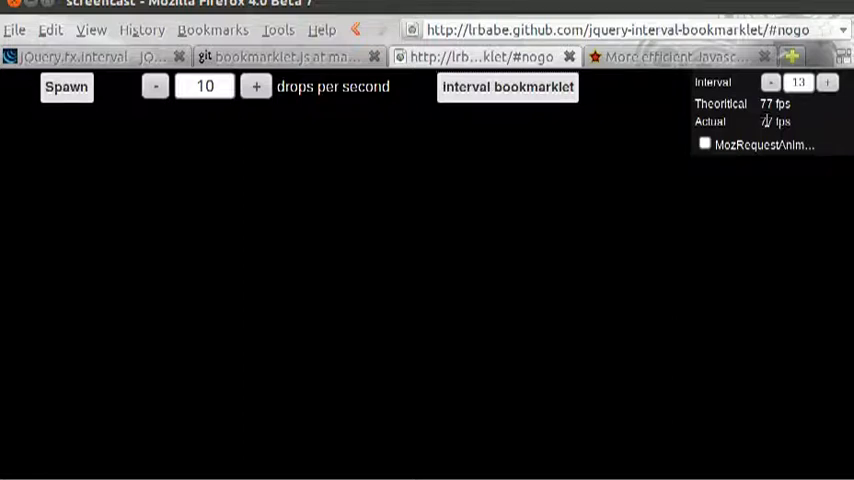
- View the Mozilla Hacks mozRequestAnimationFrame article, then return to the drops demo
{"action": "left_click", "coordinate": [683, 65]}
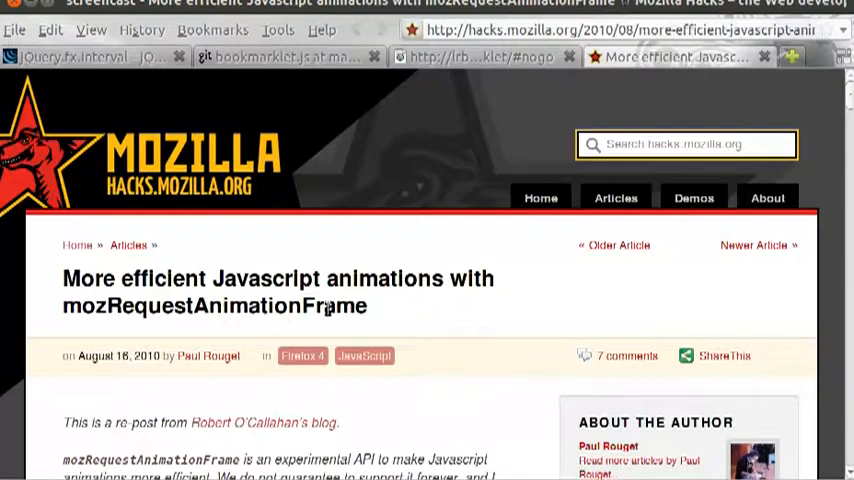
{"action": "scroll", "coordinate": [316, 270], "scroll_direction": "down", "scroll_amount": 2}
{"action": "scroll", "coordinate": [311, 265], "scroll_direction": "down", "scroll_amount": 1}
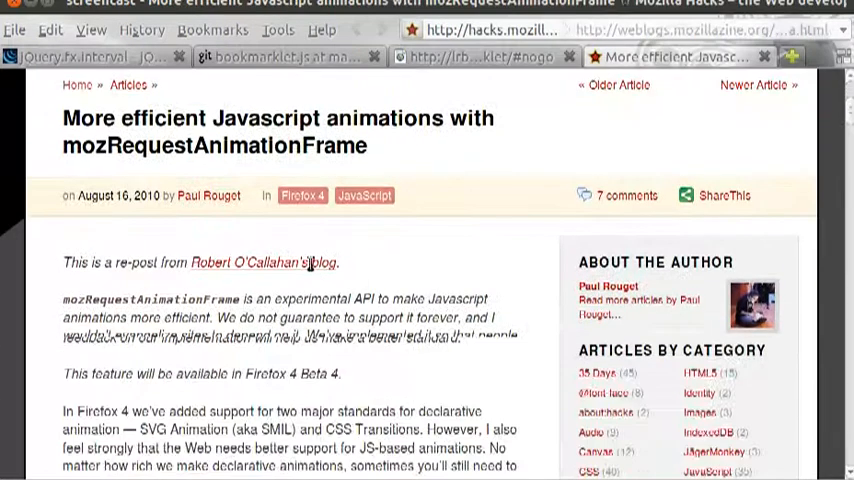
{"action": "scroll", "coordinate": [311, 265], "scroll_direction": "down", "scroll_amount": 2}
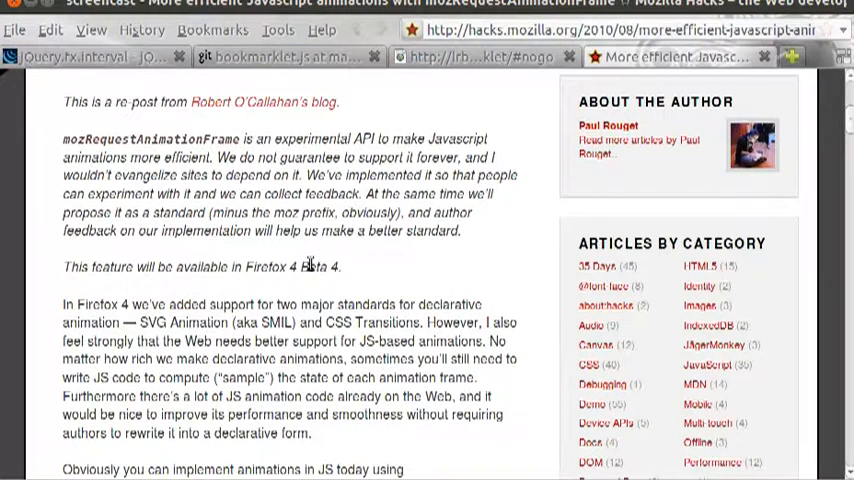
{"action": "scroll", "coordinate": [311, 265], "scroll_direction": "down", "scroll_amount": 2}
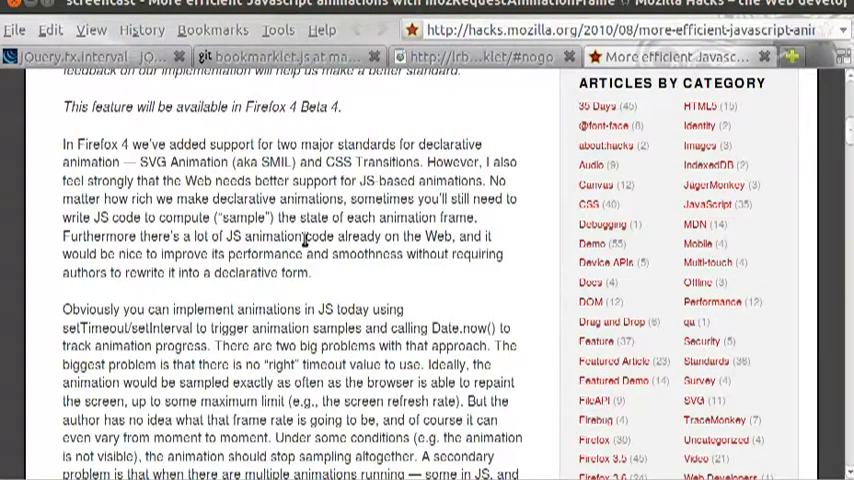
{"action": "scroll", "coordinate": [311, 265], "scroll_direction": "up", "scroll_amount": 3}
{"action": "scroll", "coordinate": [400, 200], "scroll_direction": "up", "scroll_amount": 4}
{"action": "left_click", "coordinate": [480, 56]}
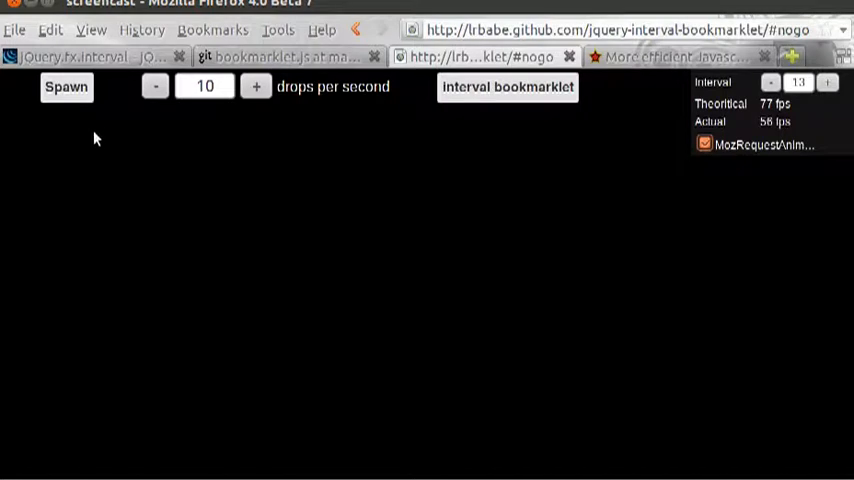
- Spawn drops at 20 per second and turn off the mozRequestAnimationFrame mode
{"action": "left_click", "coordinate": [66, 87]}
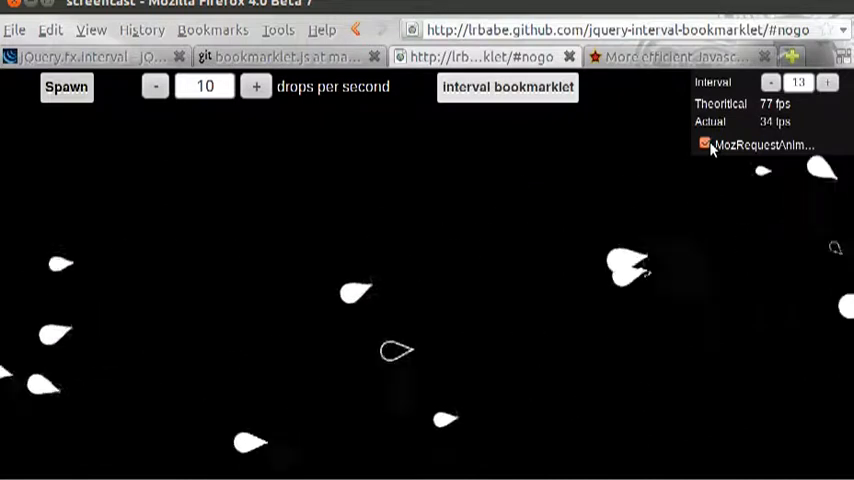
{"action": "left_click", "coordinate": [257, 87]}
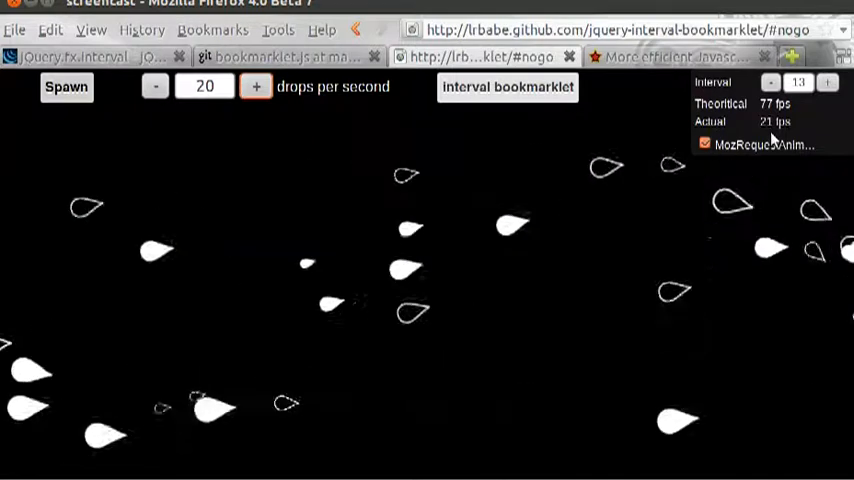
{"action": "left_click", "coordinate": [705, 146]}
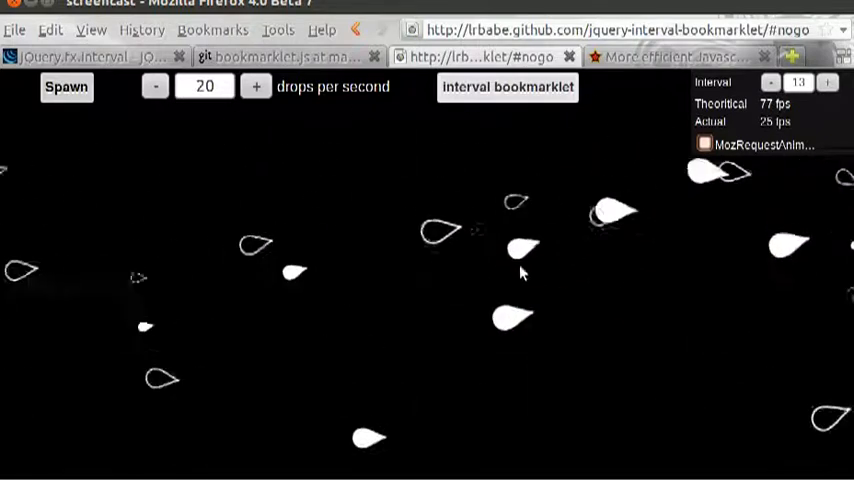
- Flip between the mozRequestAnimationFrame article and the drops demo, then stop spawning drops
{"action": "left_click", "coordinate": [650, 57]}
{"action": "scroll", "coordinate": [420, 270], "scroll_direction": "down", "scroll_amount": 2}
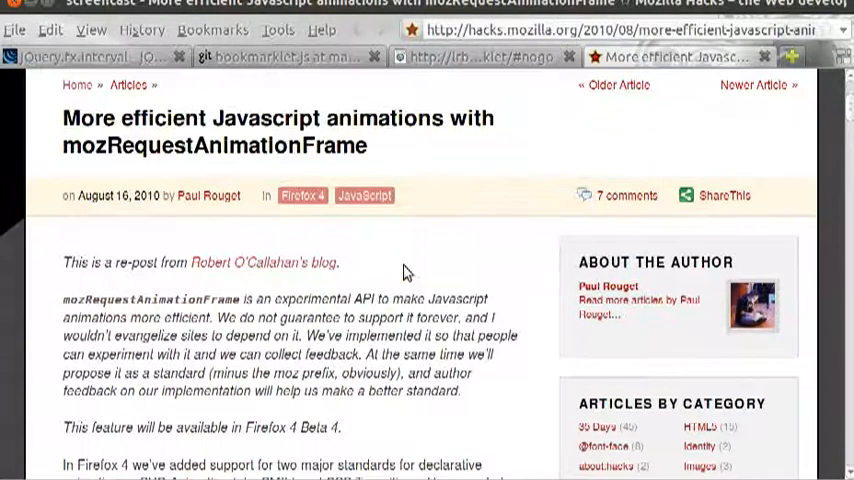
{"action": "left_click", "coordinate": [530, 57]}
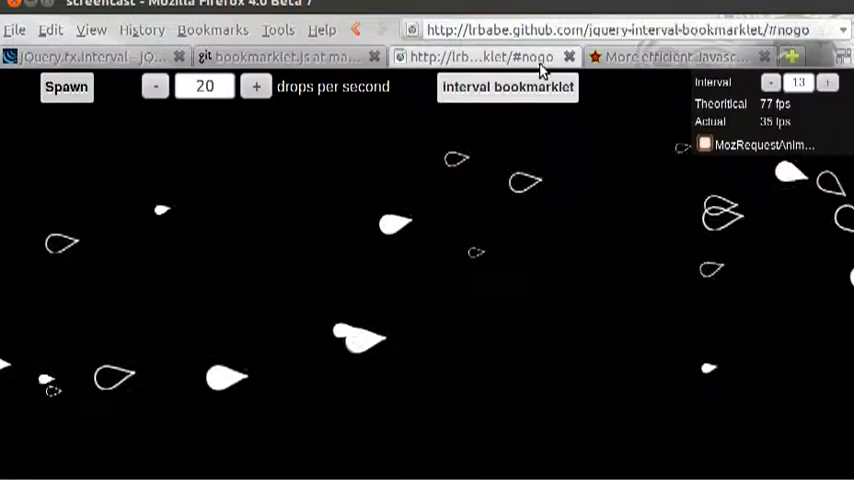
{"action": "left_click", "coordinate": [665, 57]}
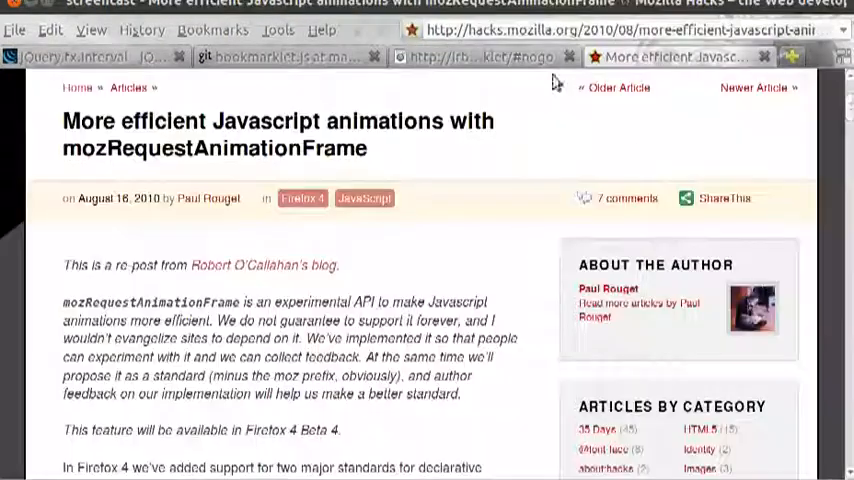
{"action": "left_click", "coordinate": [480, 57]}
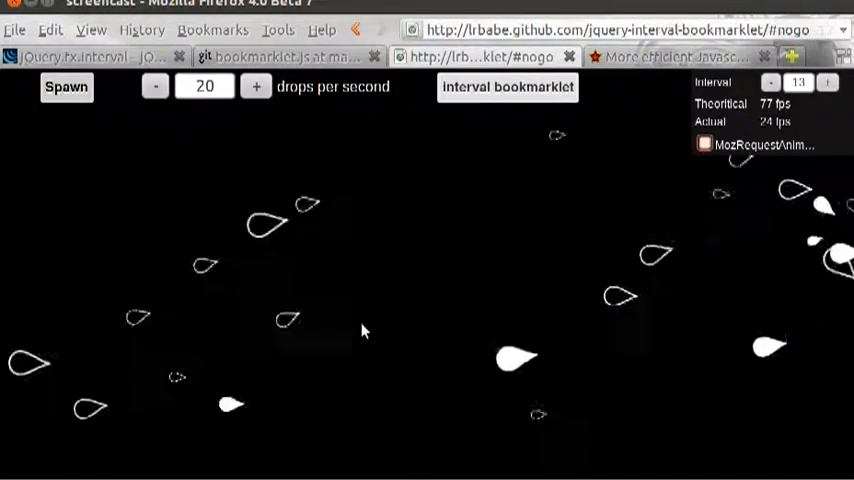
{"action": "left_click", "coordinate": [66, 87]}
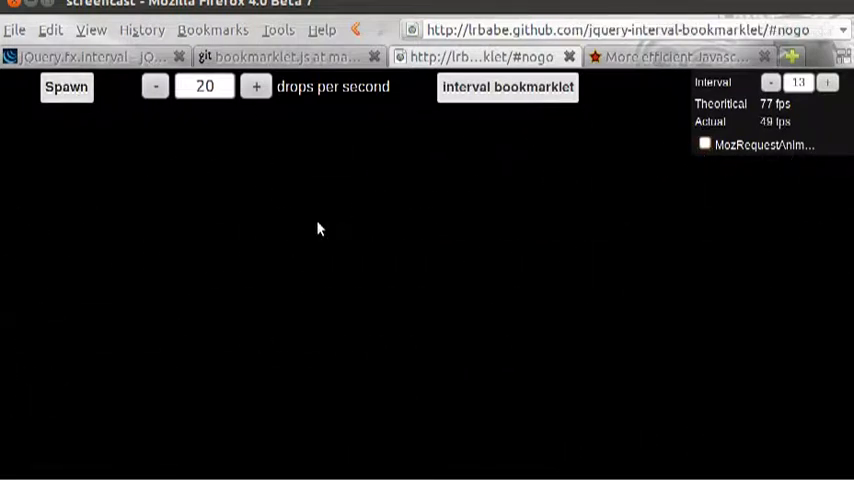